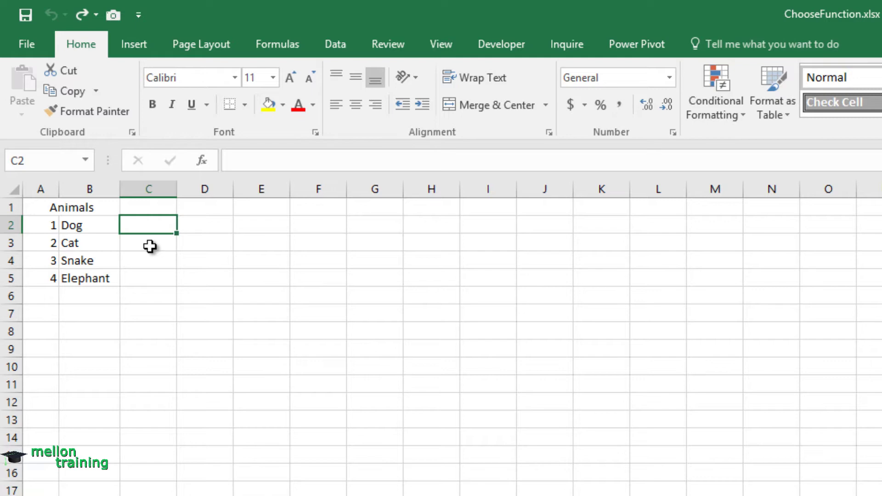
pyautogui.write('=')
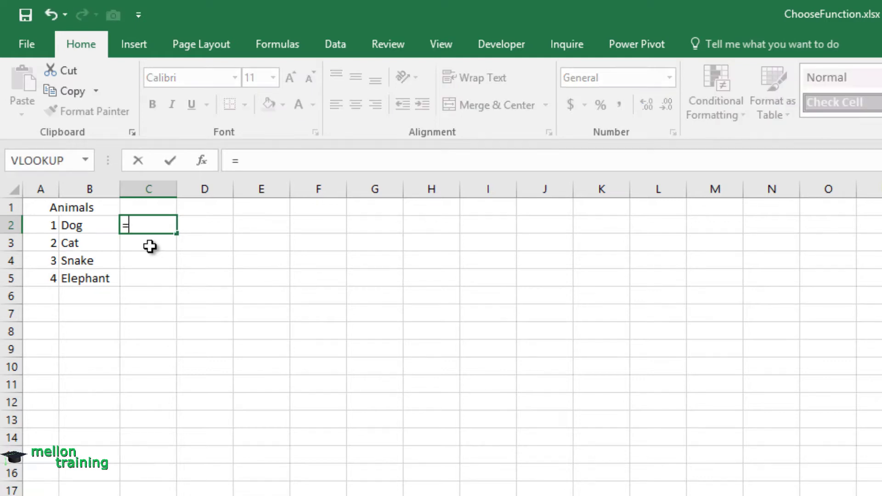
pyautogui.write('choos')
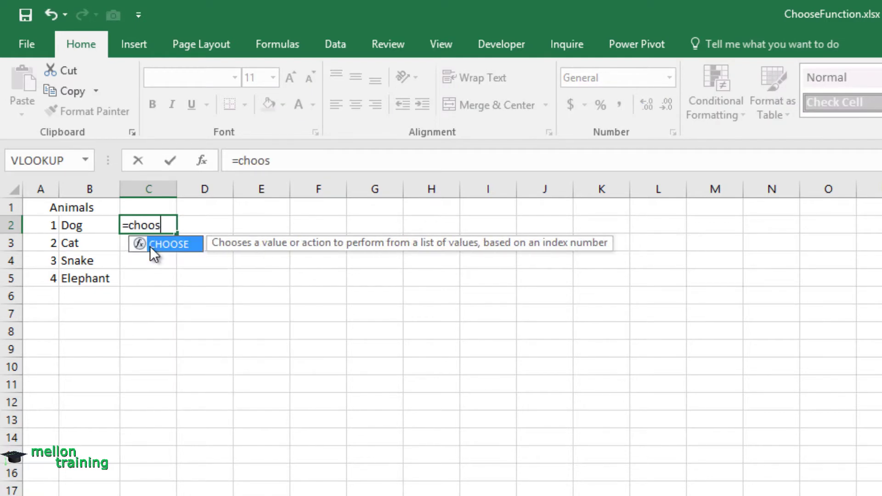
pyautogui.write('e')
# Enter =CHOOSE(2,B2,B3,B4,B5) in C2 so it returns Cat from the Dog-Cat-Snake-Elephant list
pyautogui.press('Tab')
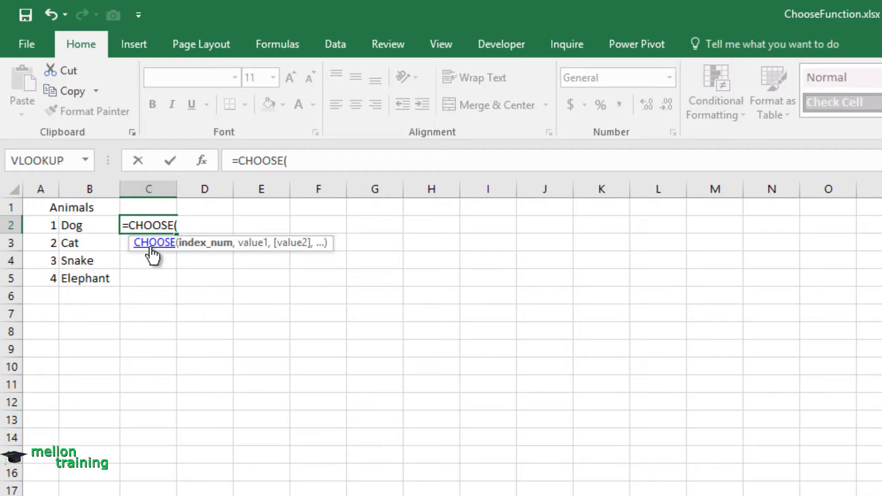
pyautogui.write('2')
pyautogui.write(',')
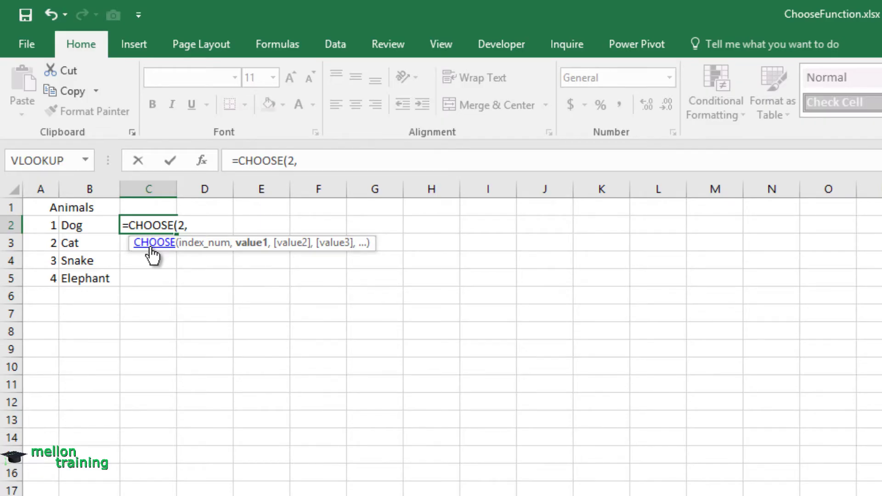
pyautogui.keyDown('ctrl'); pyautogui.click(72, 225); pyautogui.keyUp('ctrl')
pyautogui.keyDown('ctrl'); pyautogui.click(74, 244); pyautogui.keyUp('ctrl')
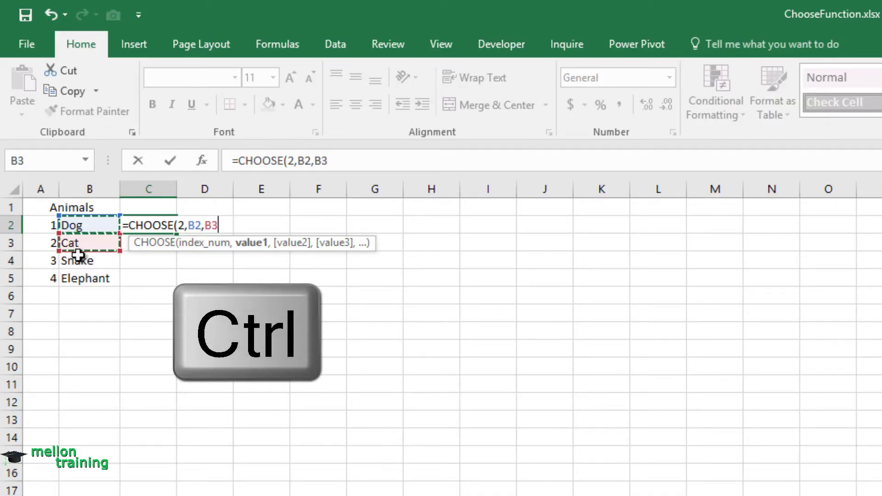
pyautogui.keyDown('ctrl'); pyautogui.click(79, 262); pyautogui.keyUp('ctrl')
pyautogui.write(',B4,B5')
pyautogui.keyDown('ctrl'); pyautogui.click(90, 278); pyautogui.keyUp('ctrl')
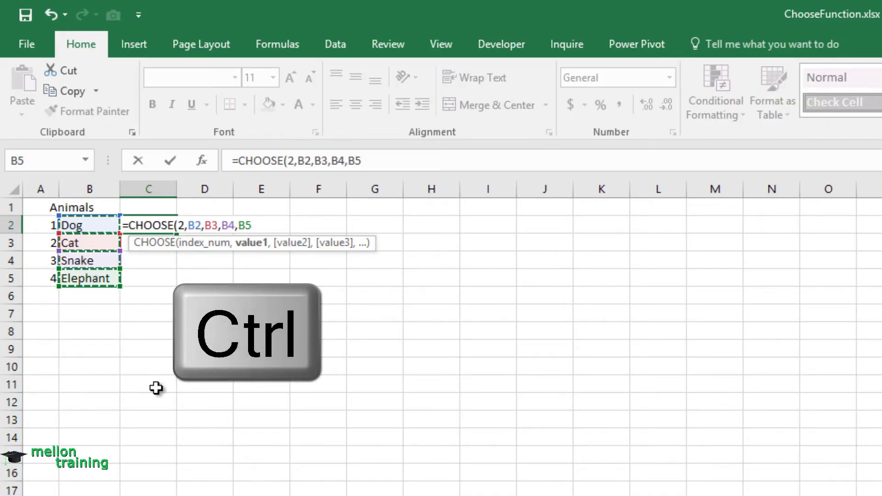
pyautogui.write(')')
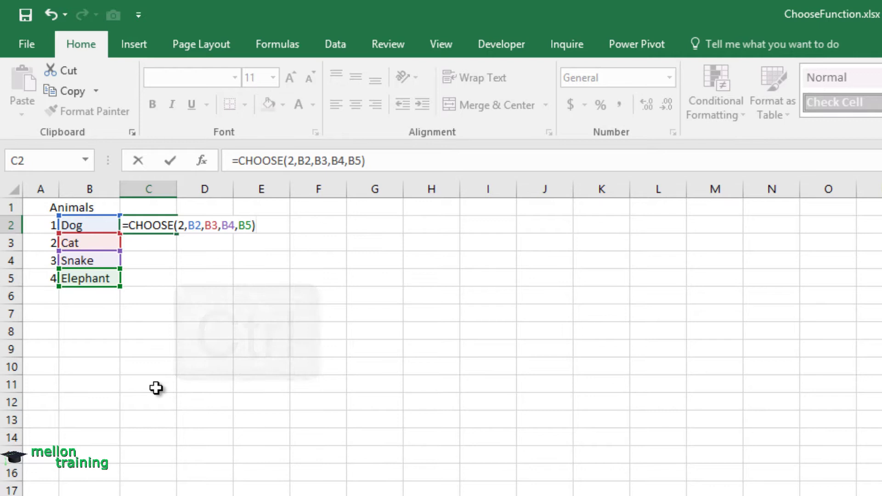
pyautogui.press('Return')
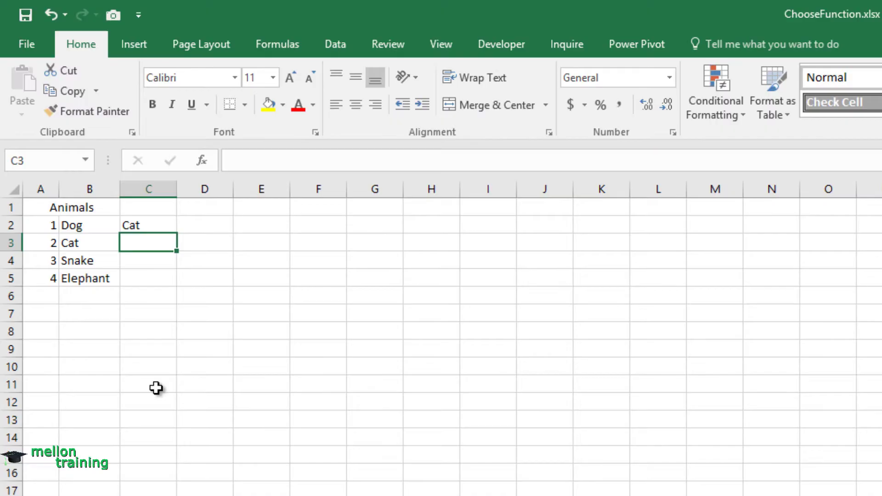
# Enter =CHOOSE(3,50,100,150) in D2 so it shows 150, then move on to E2
pyautogui.press('Right')
pyautogui.press('Up')
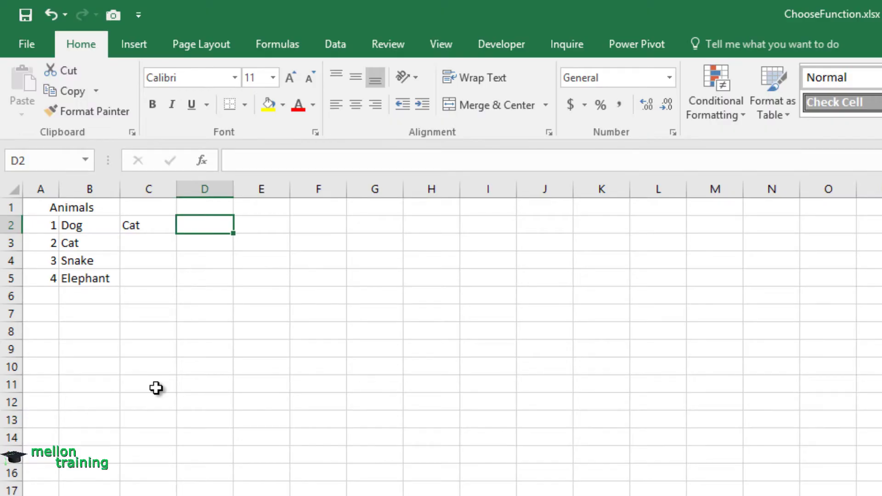
pyautogui.write('=choose')
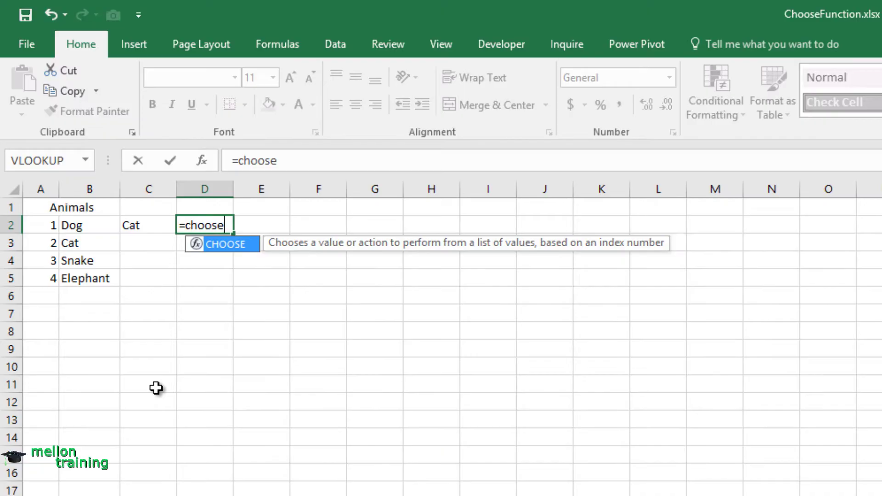
pyautogui.press('Tab')
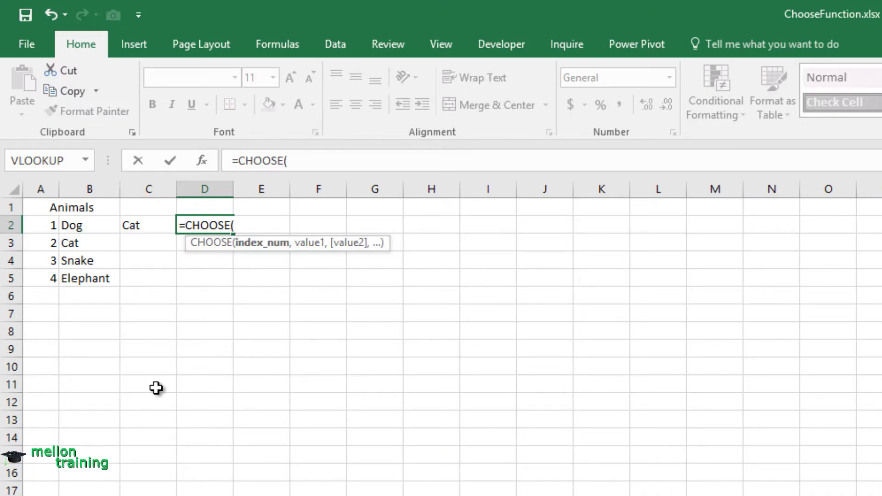
pyautogui.write('3,')
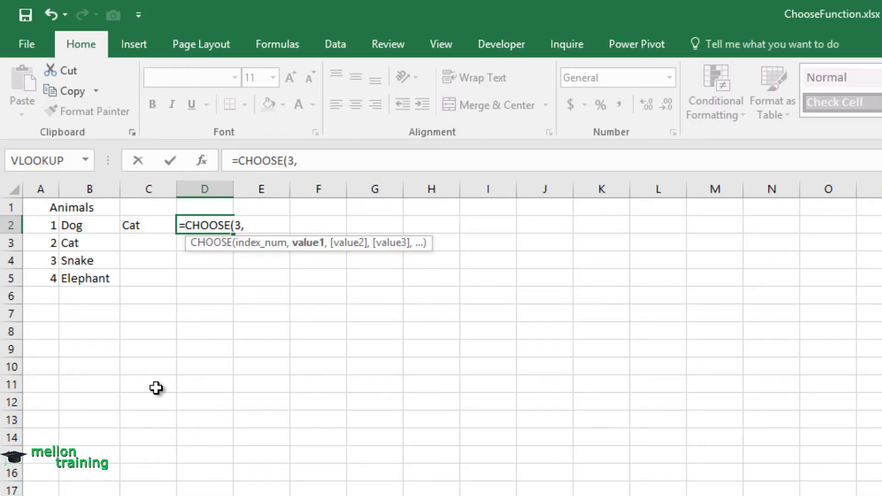
pyautogui.write('50,1')
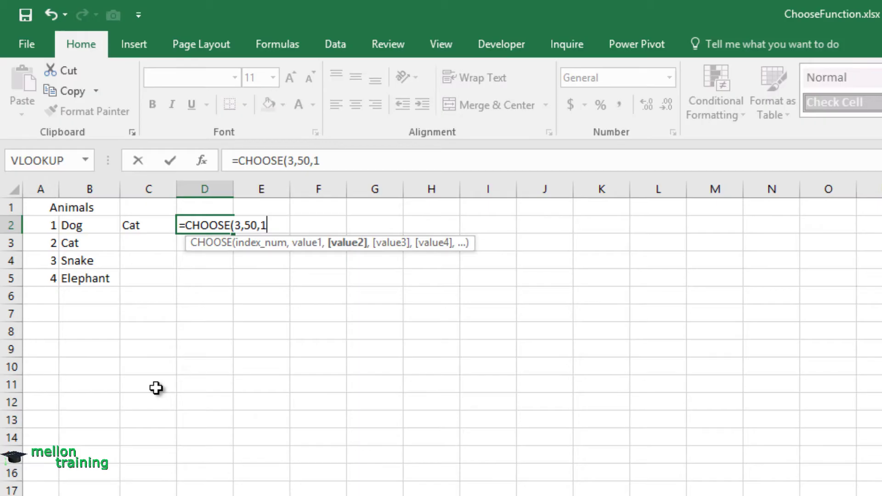
pyautogui.write('00,150')
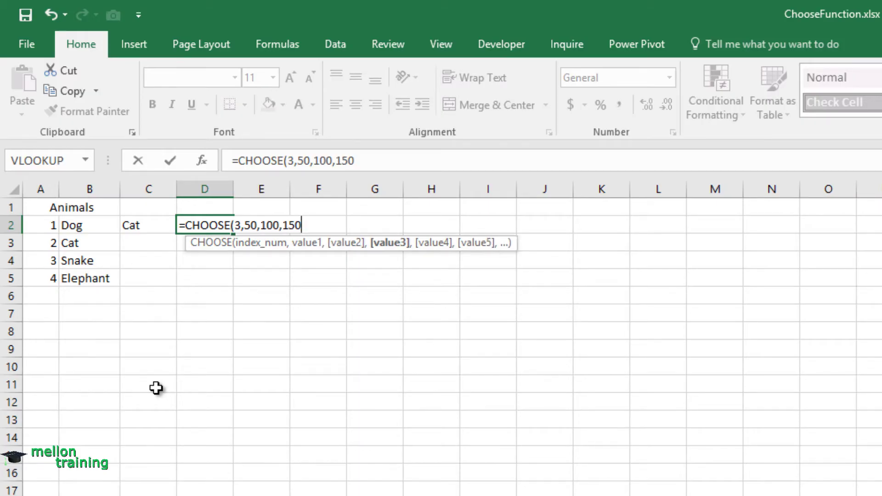
pyautogui.write(')')
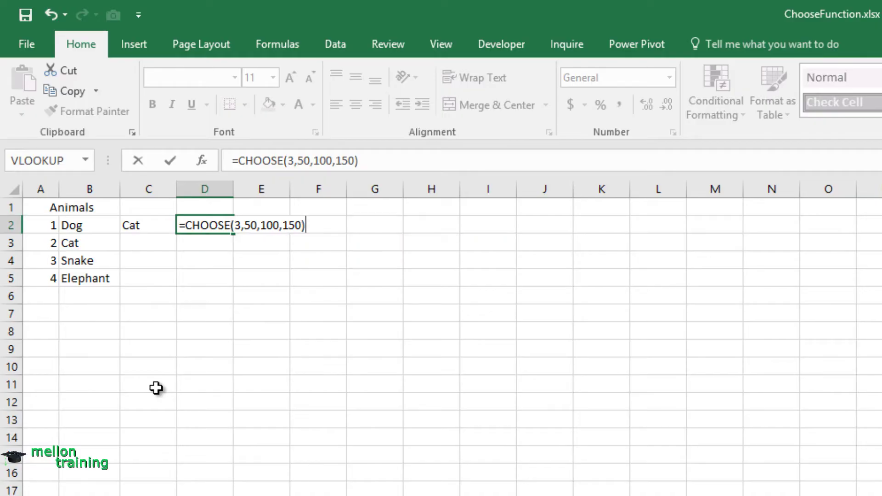
pyautogui.press('Return')
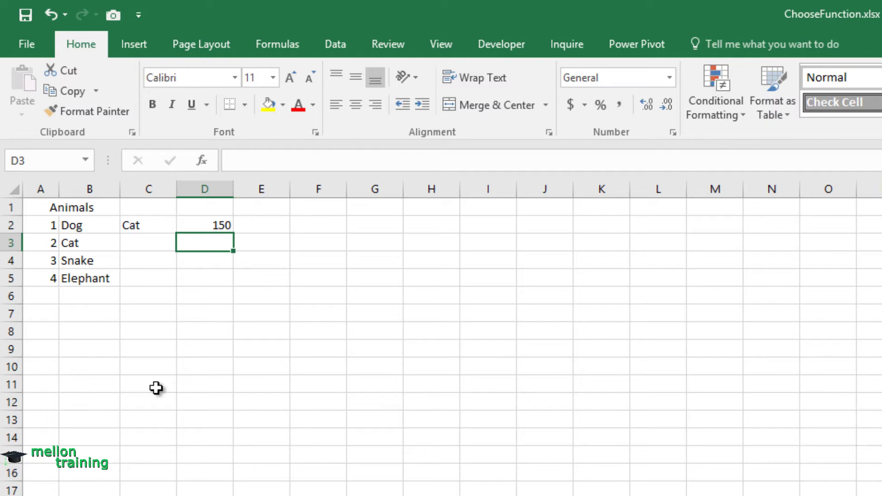
pyautogui.press('Up')
pyautogui.press('Right')
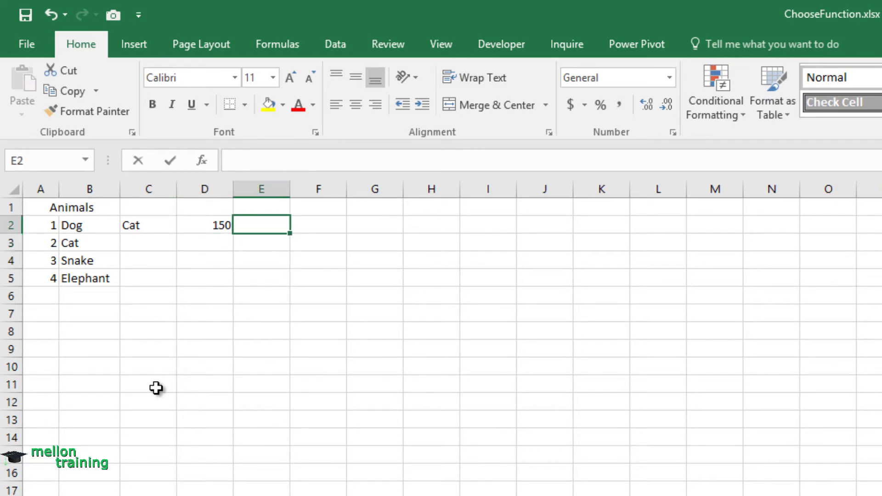
pyautogui.write('=choose')
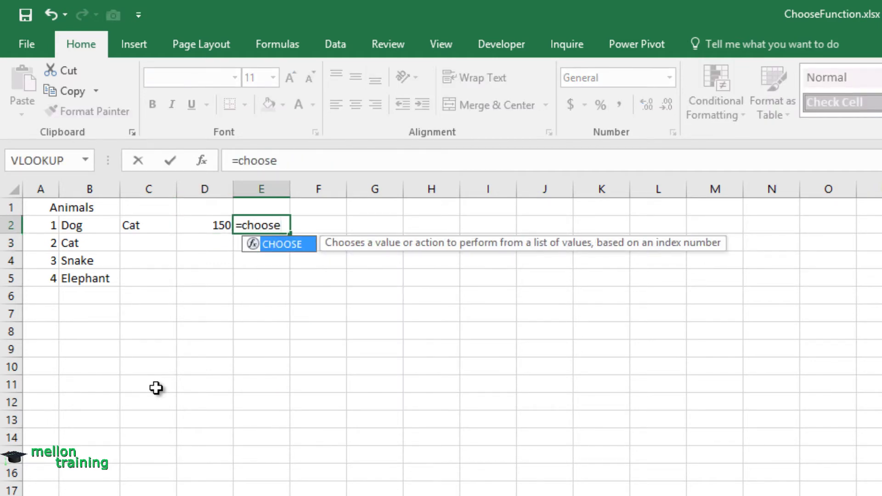
# Enter =CHOOSE(2,"RED","WHITE","GREEN") in E2 so it shows WHITE
pyautogui.press('Tab')
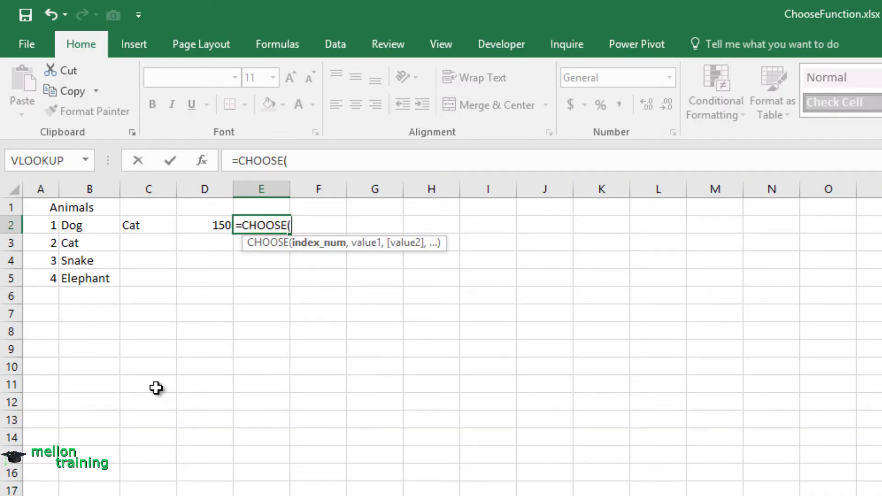
pyautogui.write('"')
pyautogui.press('BackSpace')
pyautogui.write('2,"RE')
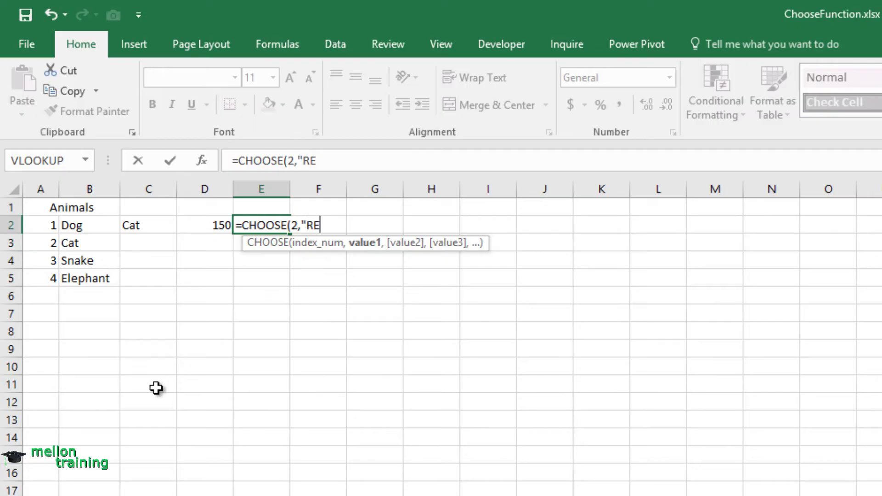
pyautogui.write('D"')
pyautogui.write(',"WH')
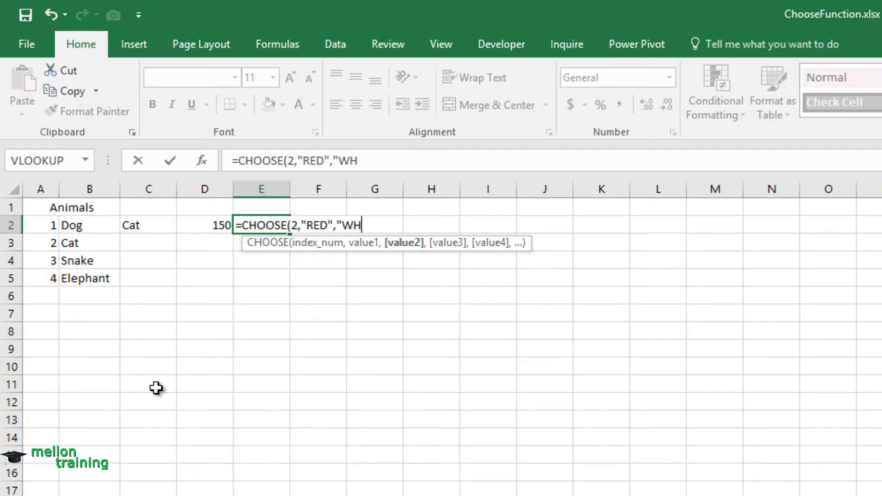
pyautogui.write('ITE"')
pyautogui.write(',"GRE')
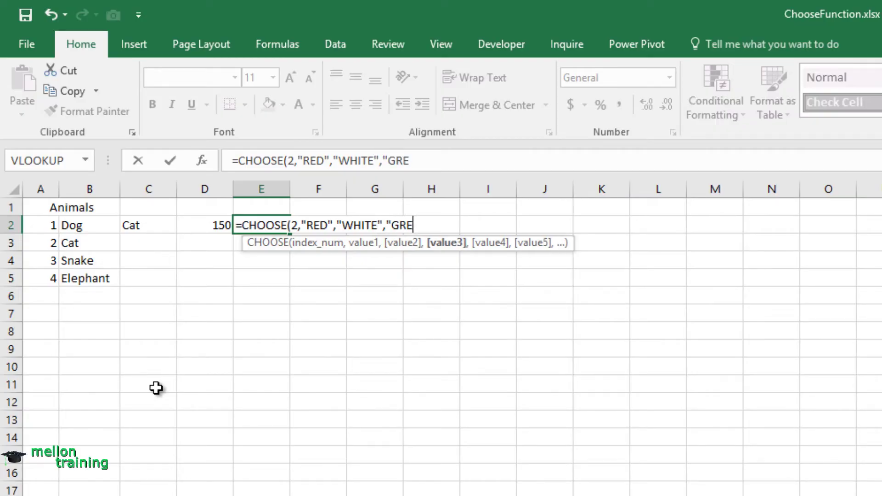
pyautogui.write('EN')
pyautogui.write('")')
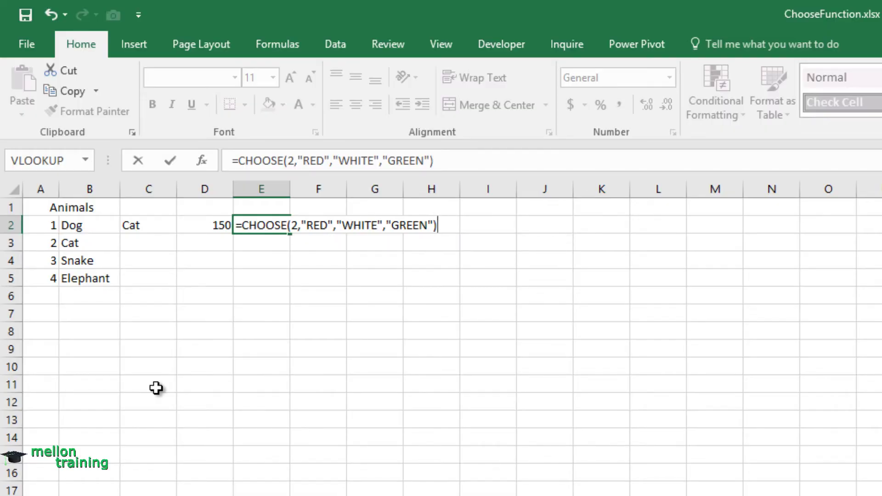
pyautogui.press('Return')
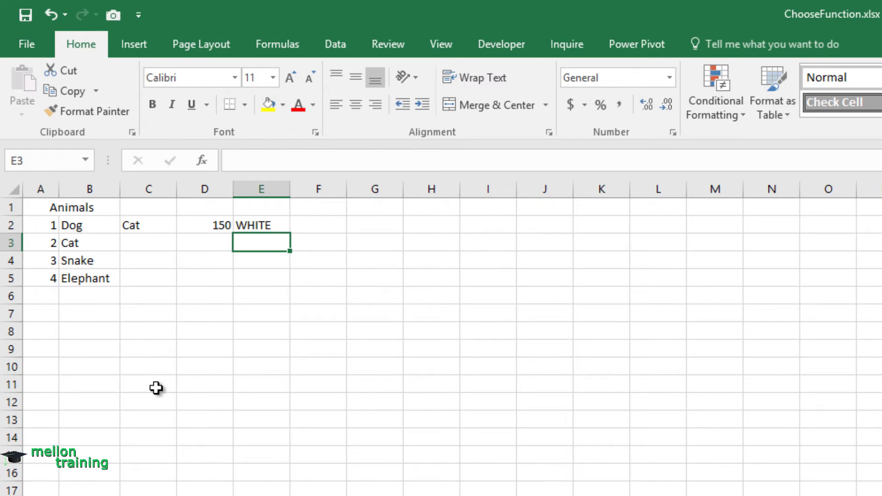
# Insert a Form Controls list box from the Developer ribbon, drawn across B8 to C10
pyautogui.click(513, 43)
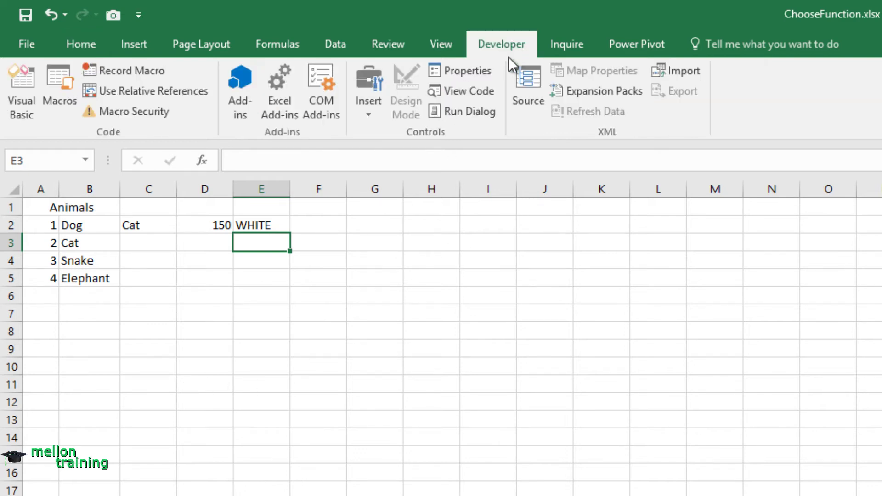
pyautogui.click(365, 117)
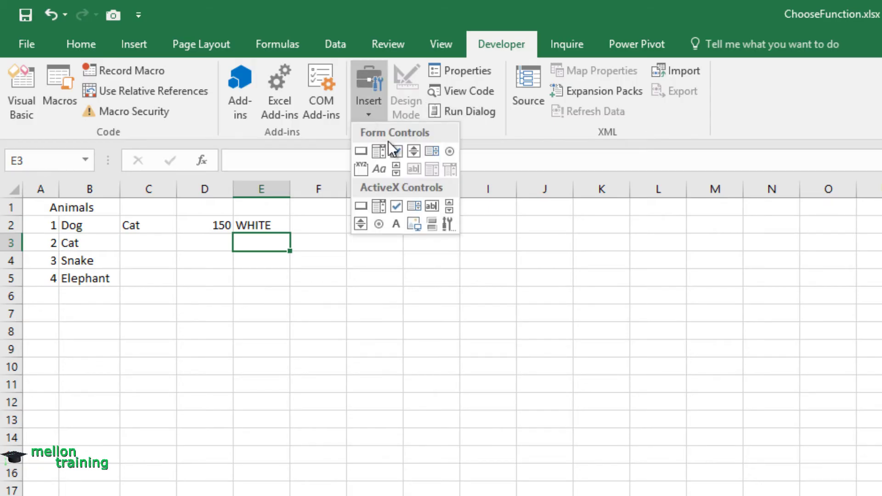
pyautogui.click(433, 153)
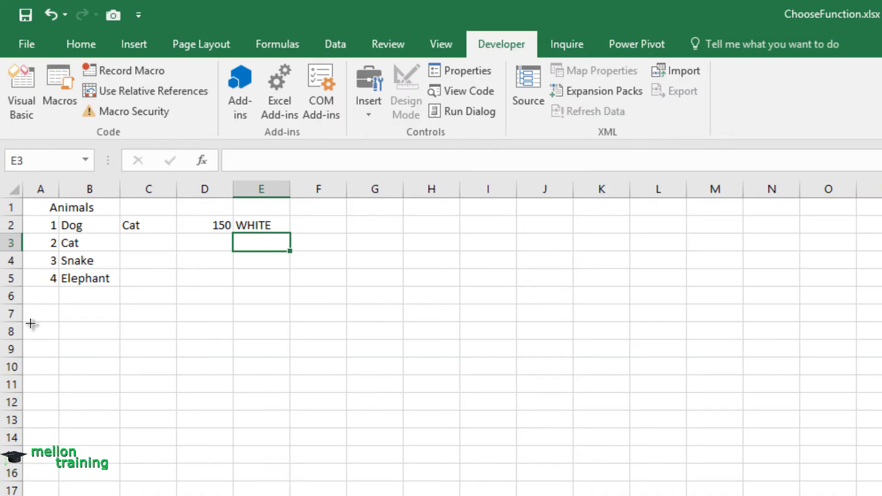
pyautogui.moveTo(30, 323); pyautogui.dragTo(176, 372)
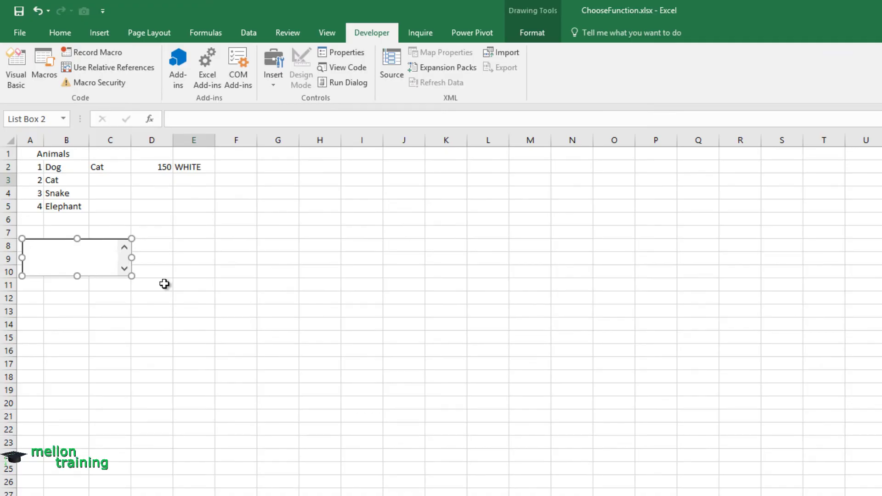
# In Format Control, set the list box input range to $B$2:$B$5
pyautogui.rightClick(111, 276)
pyautogui.click(170, 381)
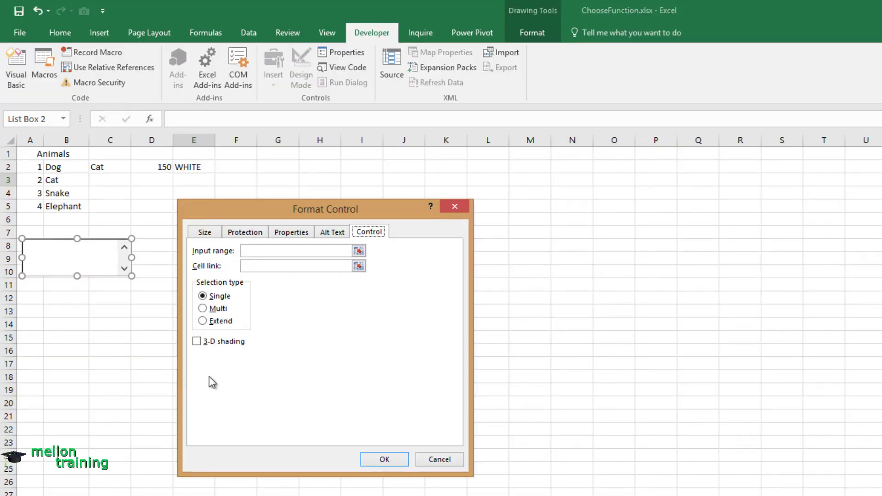
pyautogui.click(360, 252)
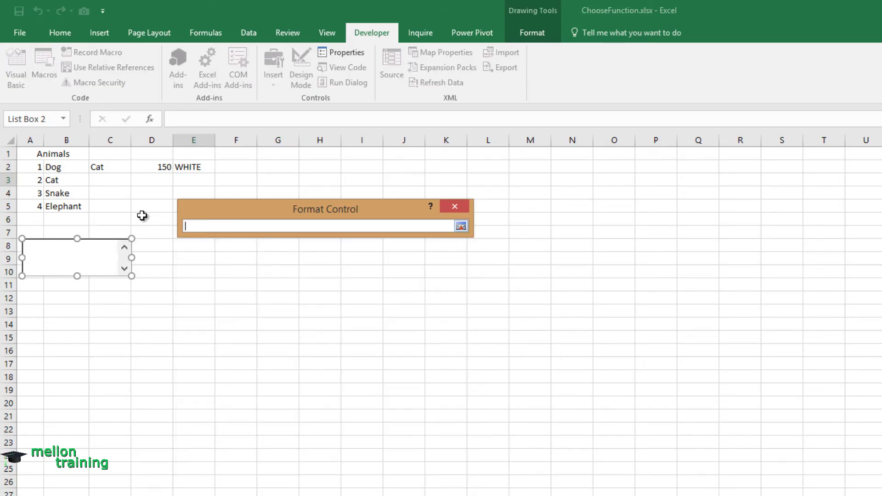
pyautogui.moveTo(63, 169); pyautogui.dragTo(67, 199)
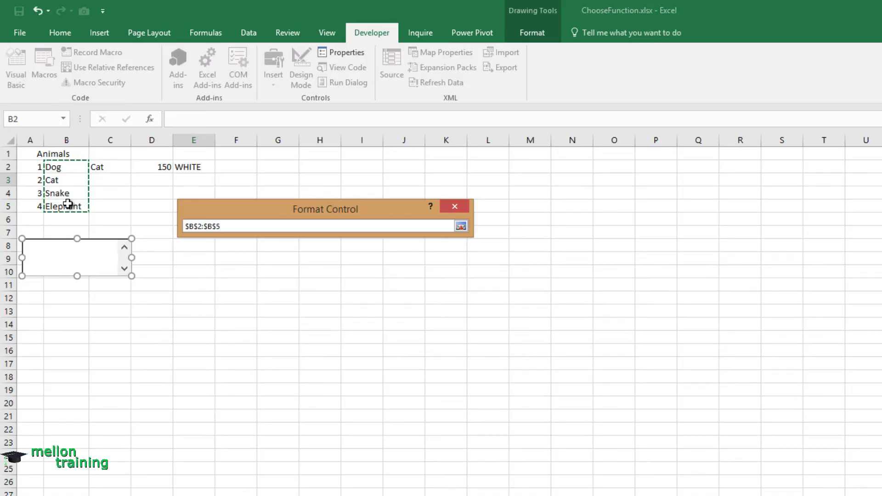
pyautogui.click(461, 230)
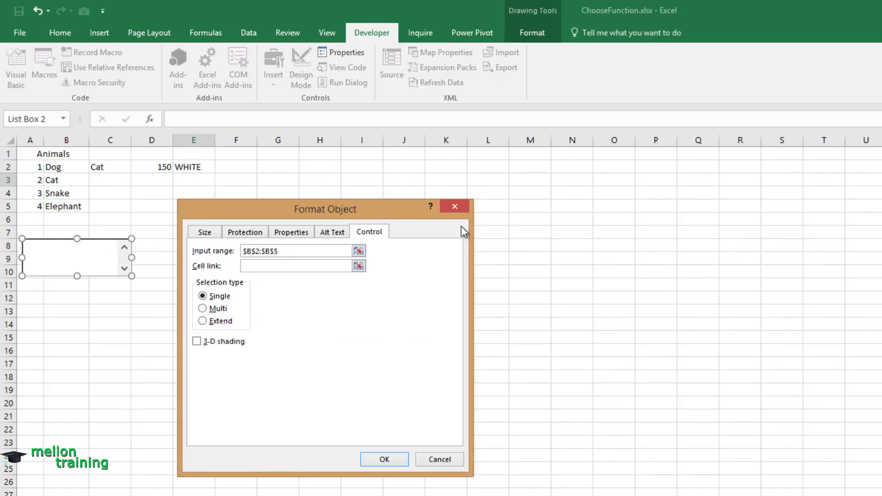
# Link the list box to $C$2, turn on 3-D shading and apply the settings
pyautogui.click(361, 264)
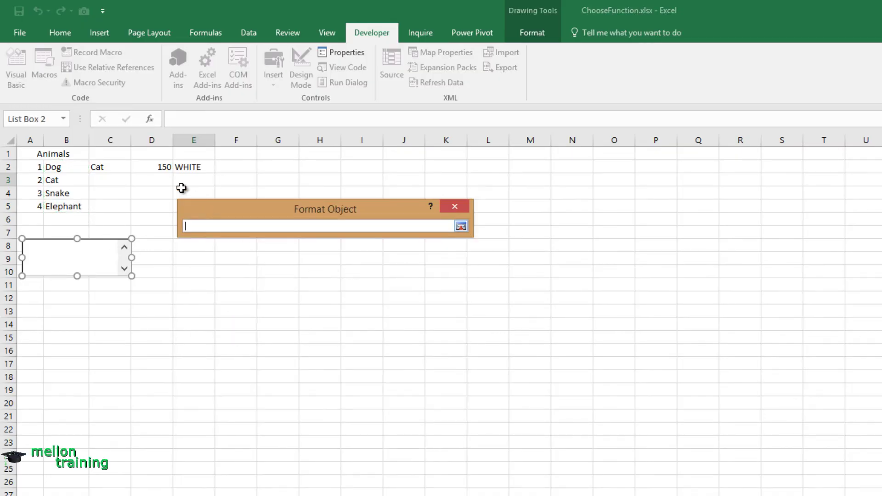
pyautogui.click(101, 169)
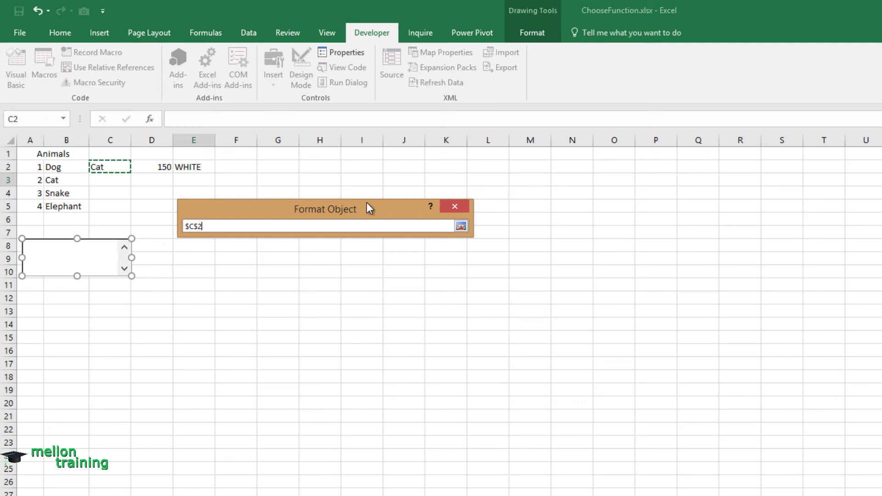
pyautogui.click(459, 227)
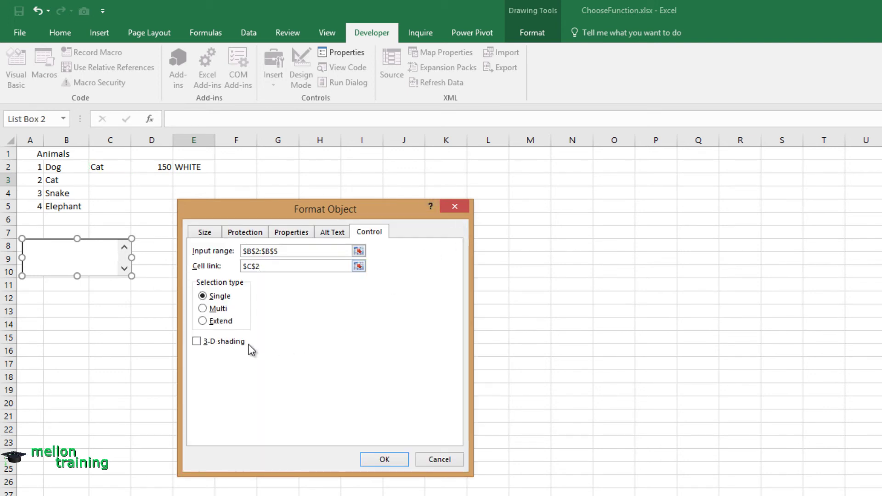
pyautogui.click(199, 343)
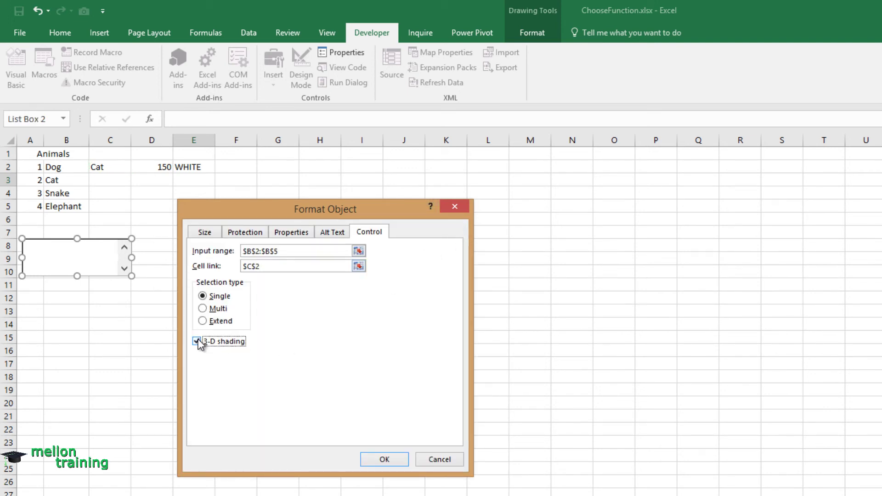
pyautogui.click(384, 460)
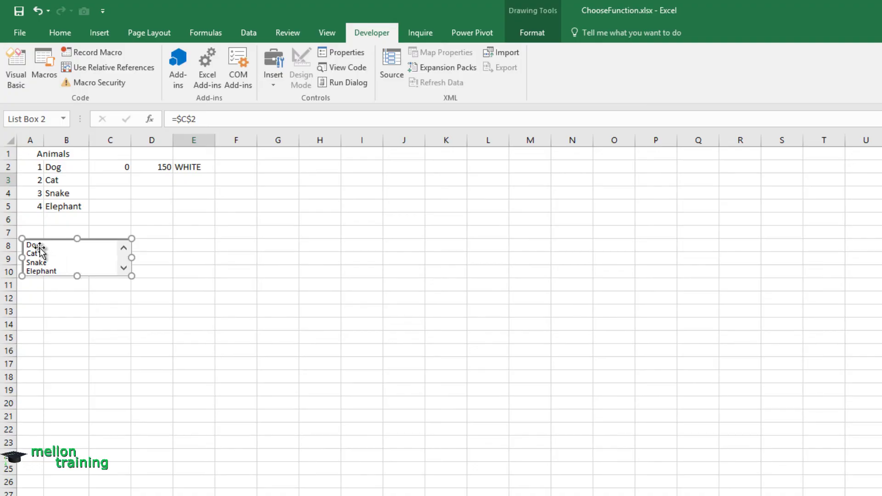
# Deselect the control, then pick Dog and then Snake so C2 reads 3
pyautogui.click(65, 307)
pyautogui.click(40, 247)
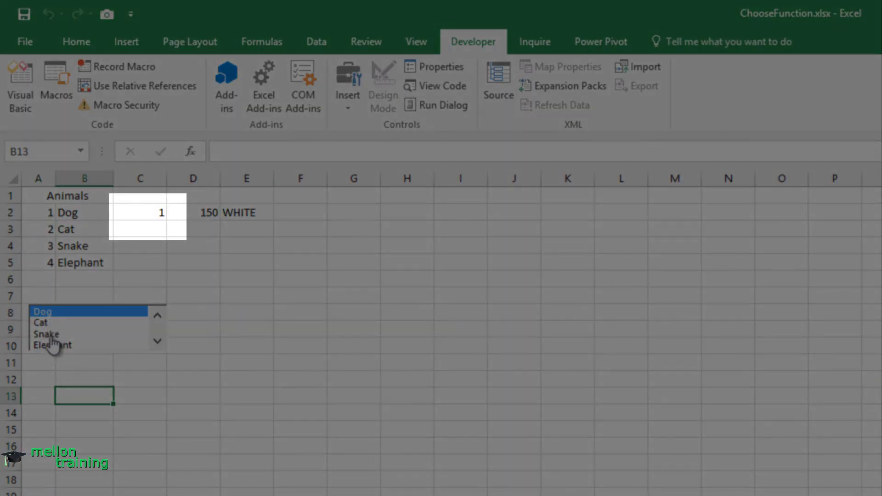
pyautogui.click(53, 336)
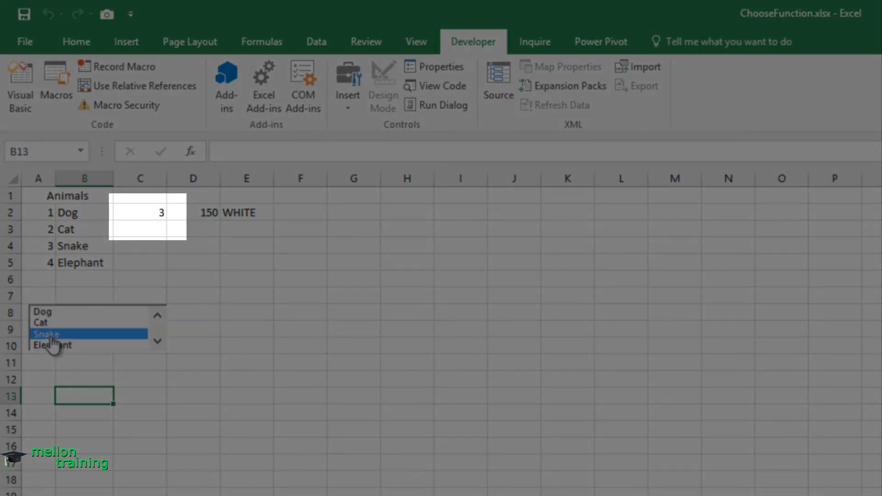